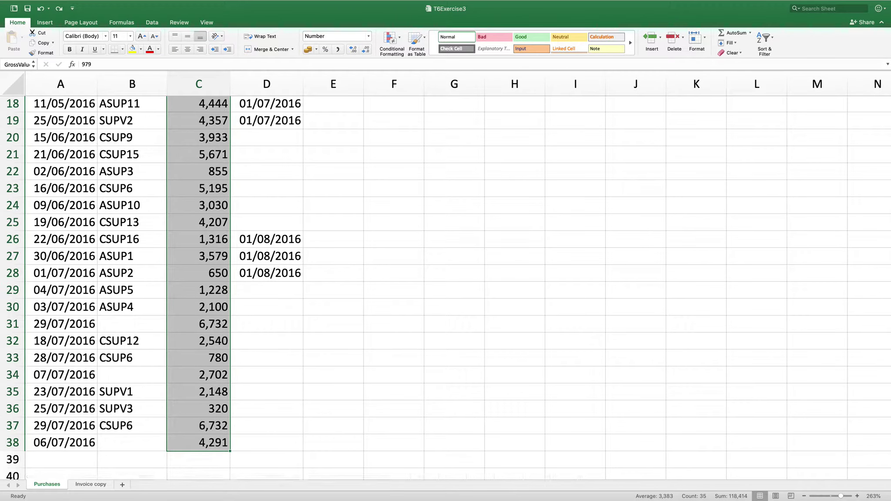
# Step: On the Invoice copy sheet, name the gross value cells C4:C38 GrossCopy
pyautogui.click(16, 64)
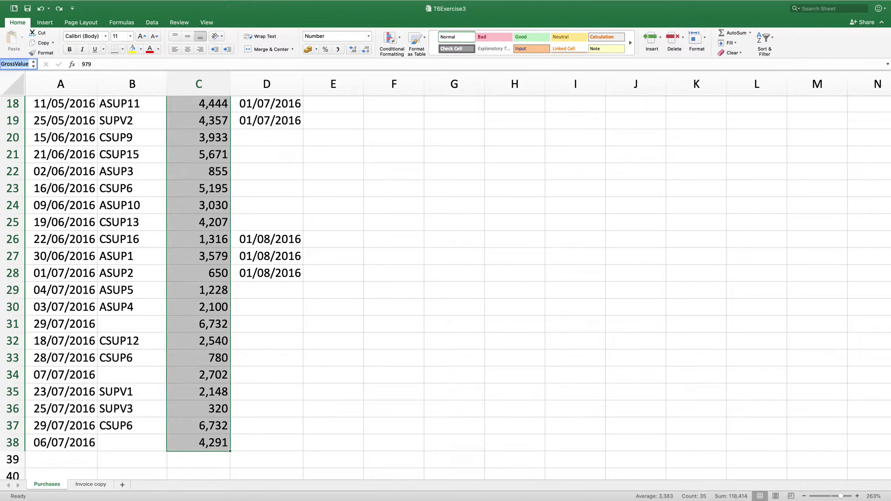
pyautogui.scroll(8, 446, 288)
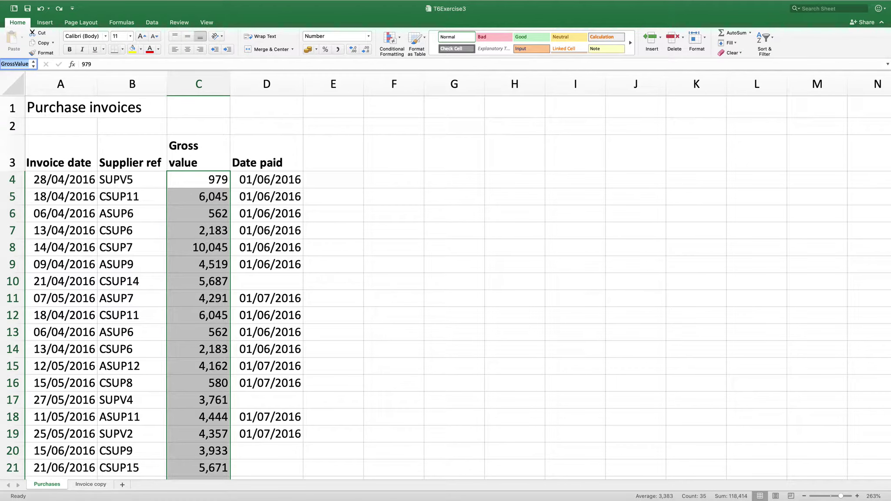
pyautogui.scroll(-3, 446, 288)
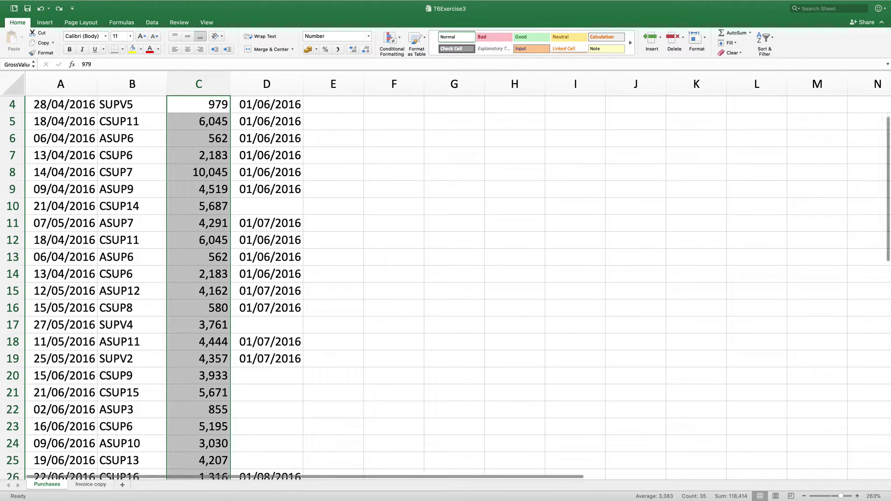
pyautogui.hotkey('ctrl', 'pagedown')
pyautogui.moveTo(178, 161); pyautogui.dragTo(198, 435)
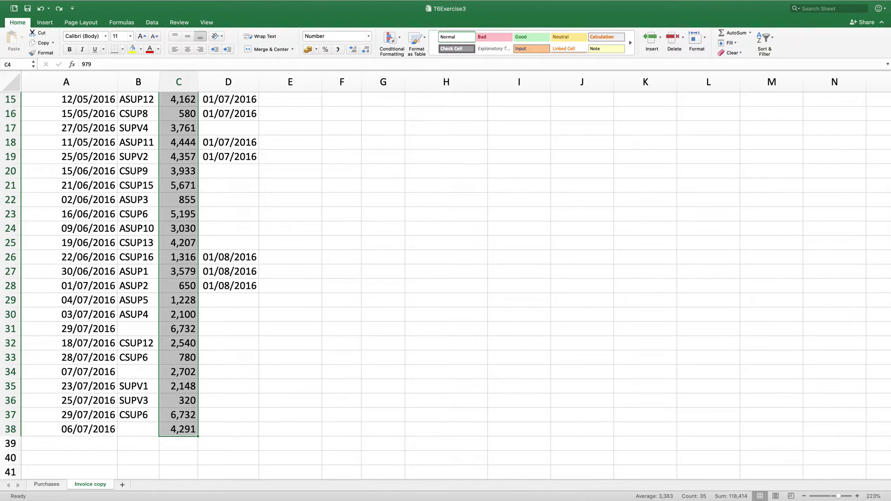
pyautogui.click(17, 64)
pyautogui.write('Gross')
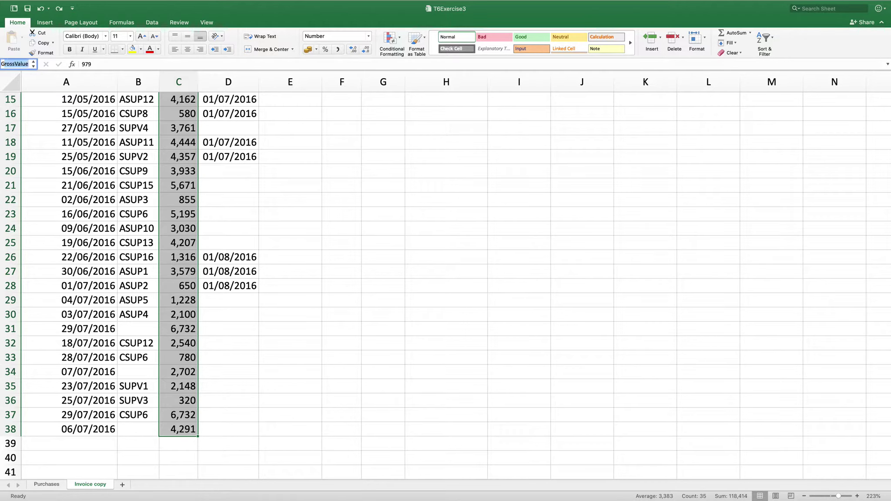
pyautogui.write('Copy')
pyautogui.press('Return')
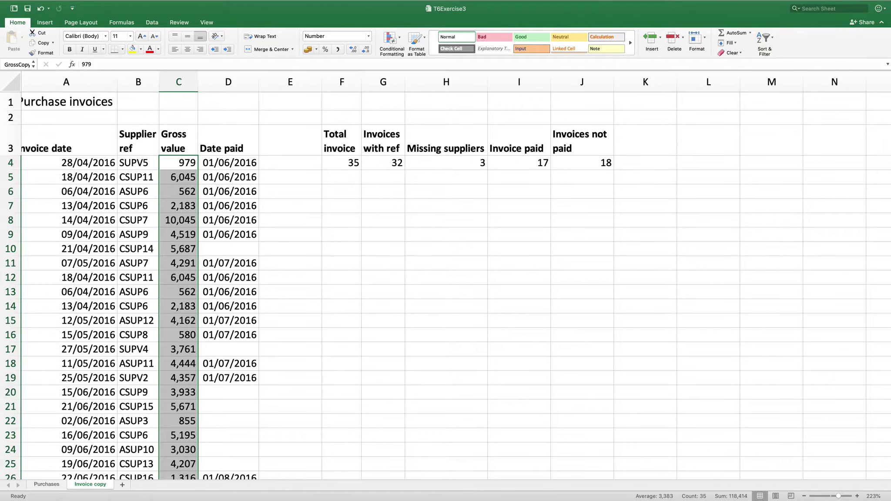
# Step: Enter the label "Invoices paid" in F8, merged and centred across F8:G8 and formatted bold
pyautogui.click(342, 219)
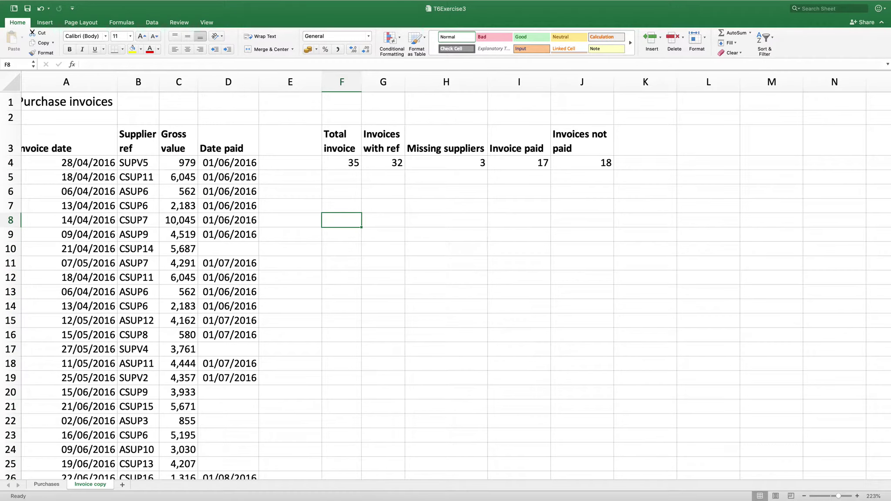
pyautogui.write('Invoices paid')
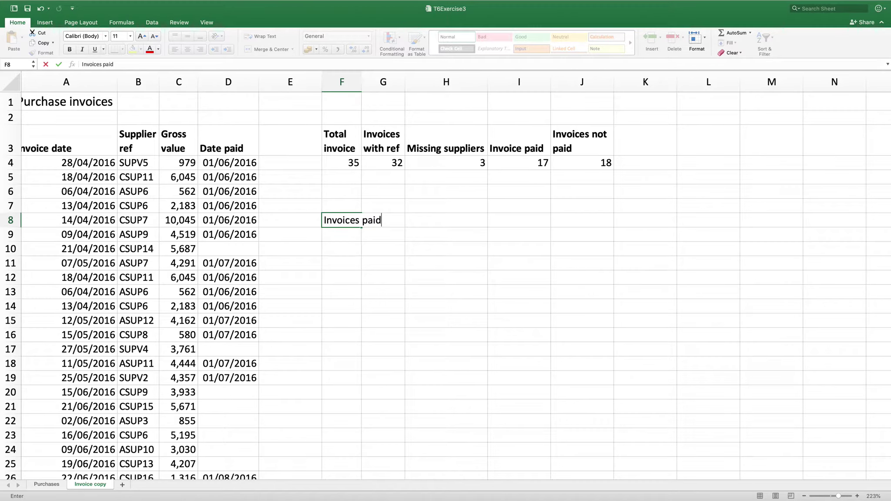
pyautogui.press('Return')
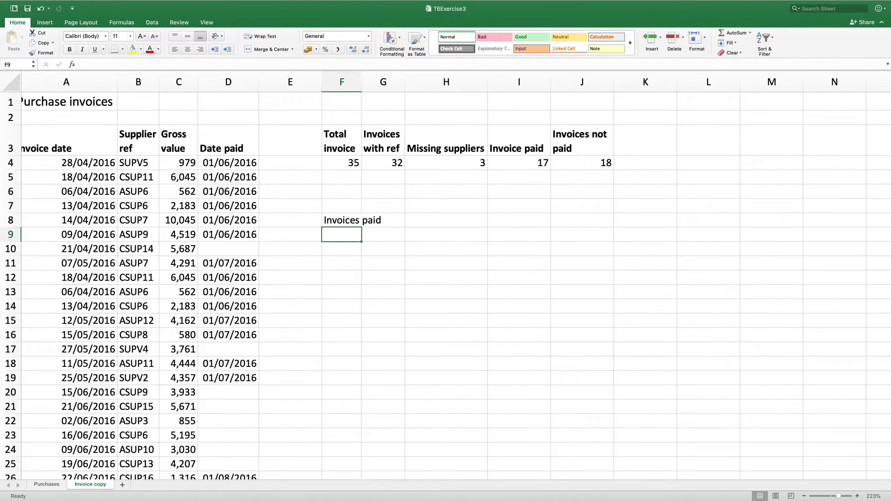
pyautogui.press('Up')
pyautogui.hotkey('shift', 'Right')
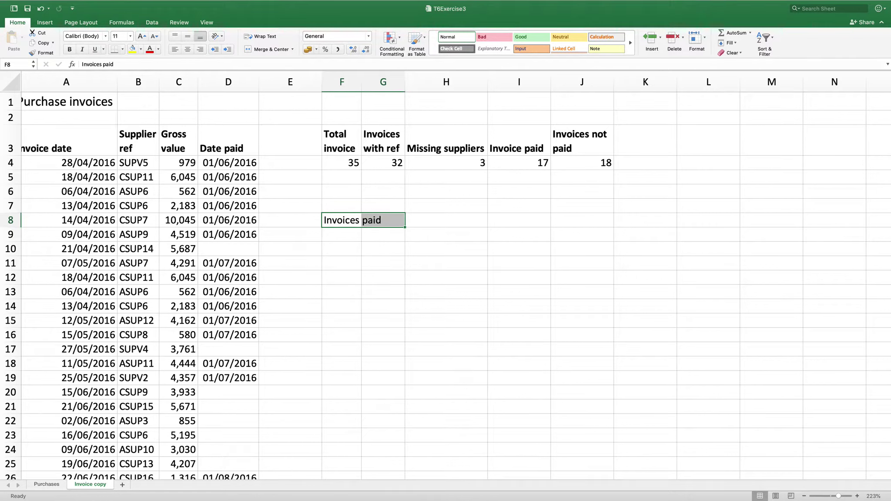
pyautogui.click(268, 50)
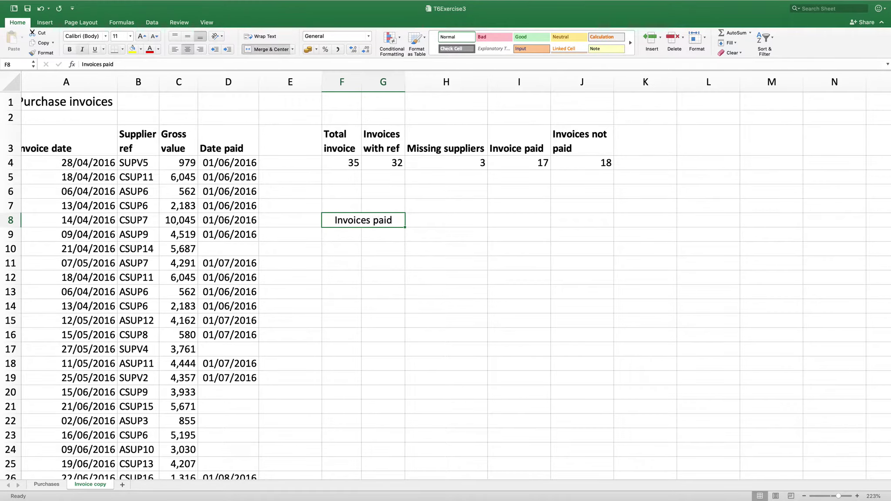
pyautogui.press('super+b')
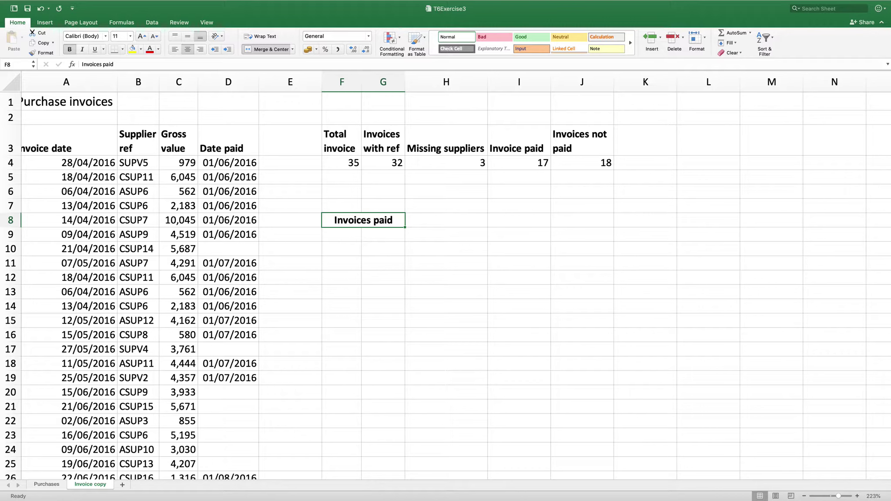
# Step: Find the SUMIF function and insert it into cell H8 beside the "Invoices paid" label
pyautogui.click(446, 220)
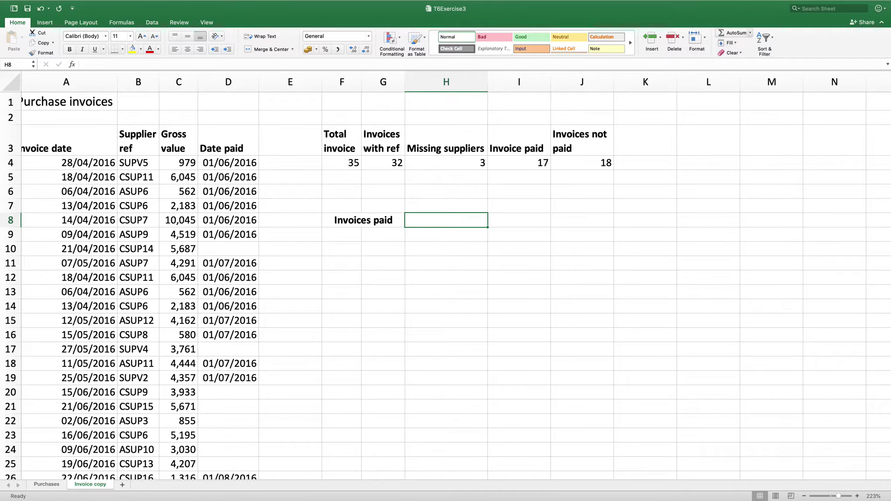
pyautogui.click(750, 33)
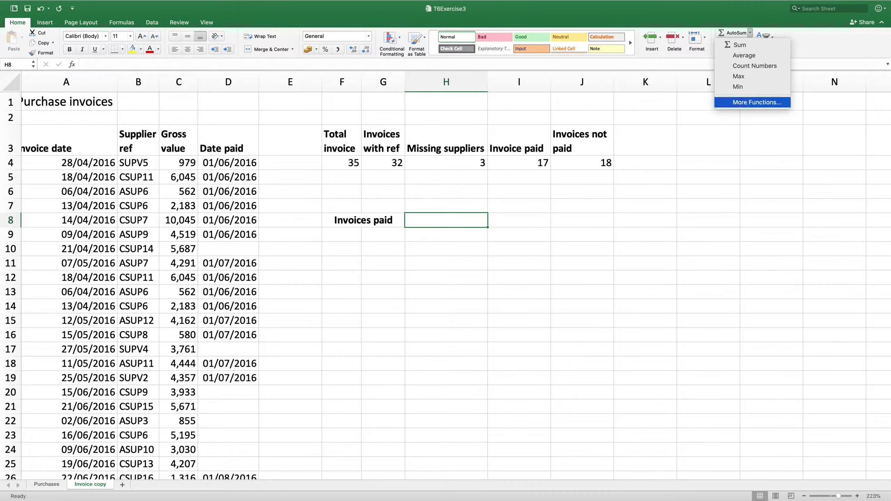
pyautogui.press('Return')
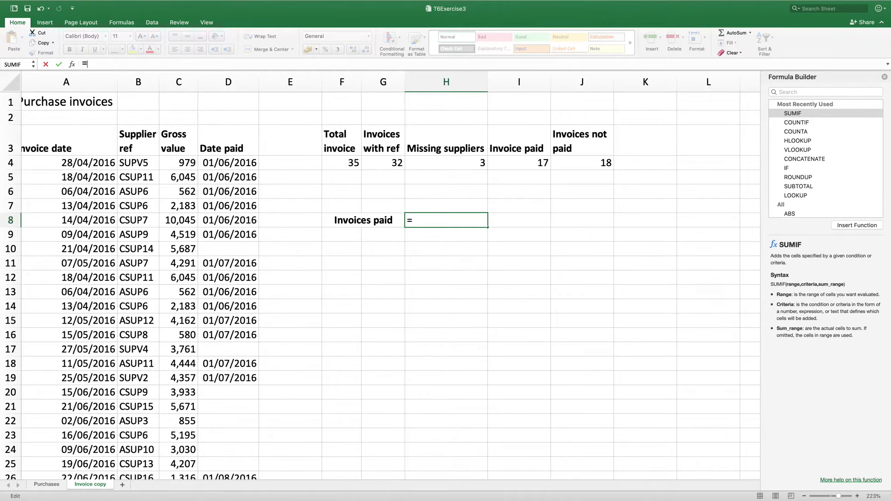
pyautogui.click(780, 92)
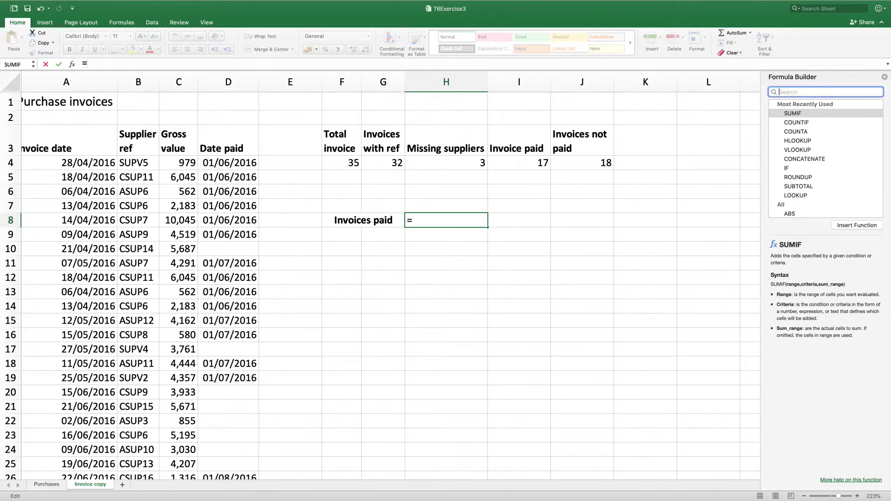
pyautogui.write('sumif')
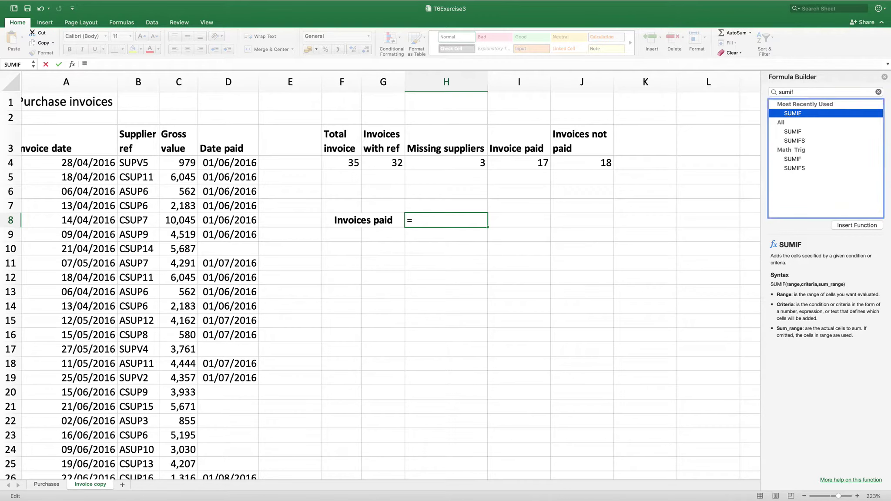
pyautogui.press('Return')
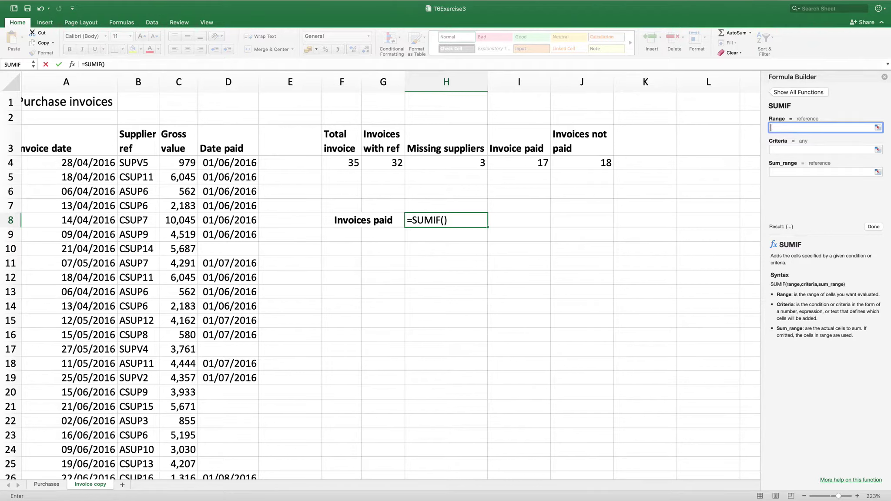
# Step: Complete the SUMIF in H8 with range D4:D38, criteria ">0" and sum range GrossCopy, and close the Formula Builder
pyautogui.write('d4:d38')
pyautogui.click(822, 150)
pyautogui.write('>0')
pyautogui.press('Tab')
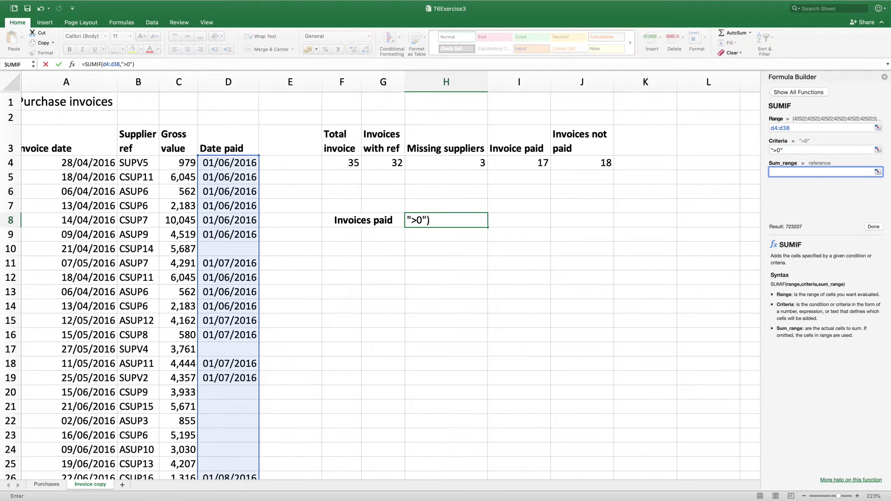
pyautogui.write('Gro')
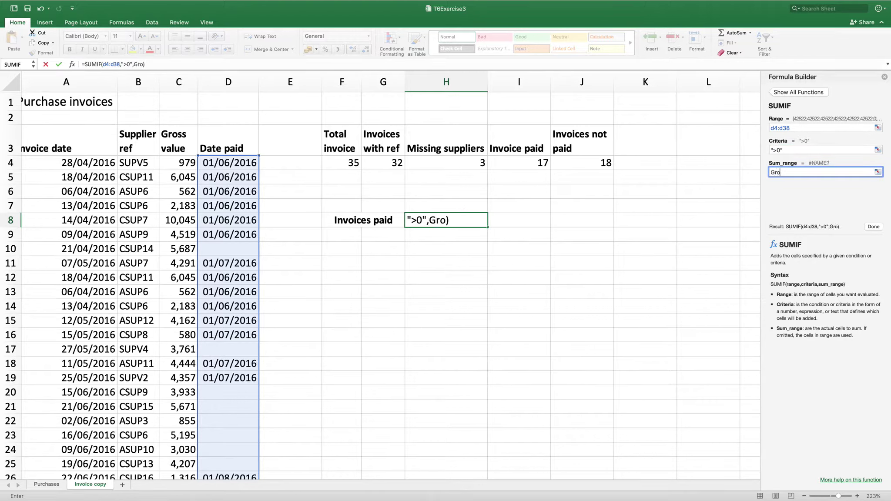
pyautogui.write('ssCopy')
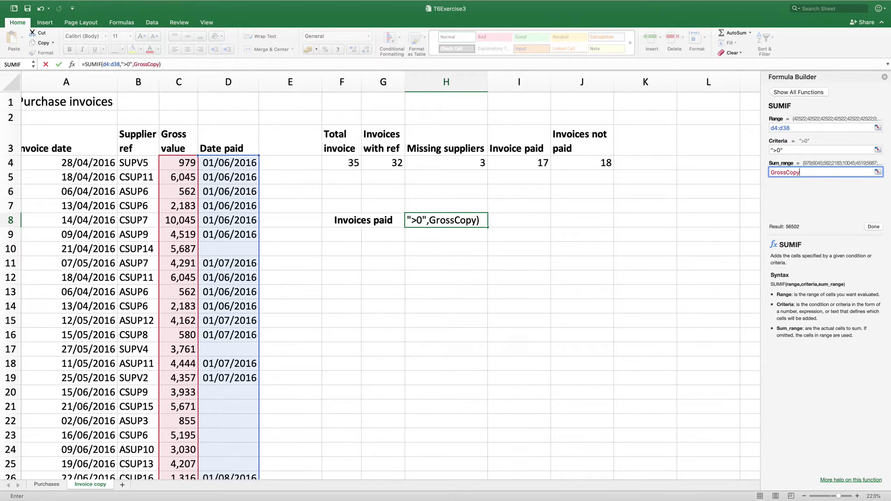
pyautogui.press('Return')
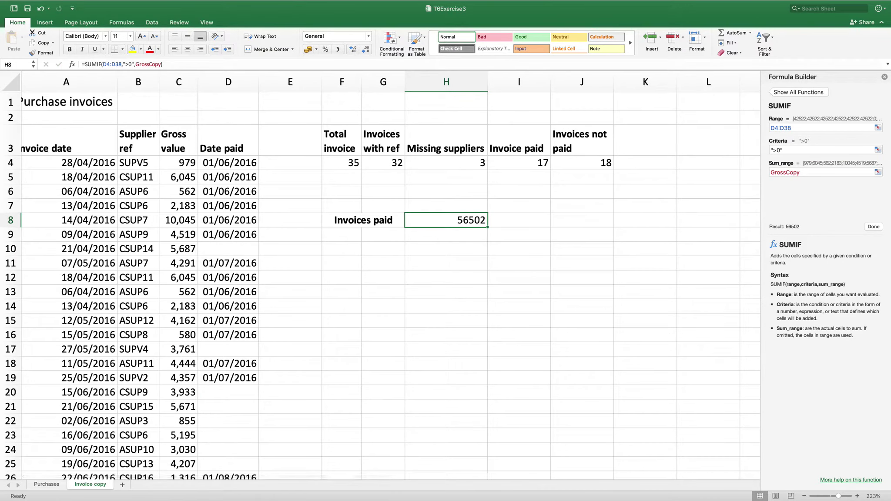
pyautogui.click(885, 77)
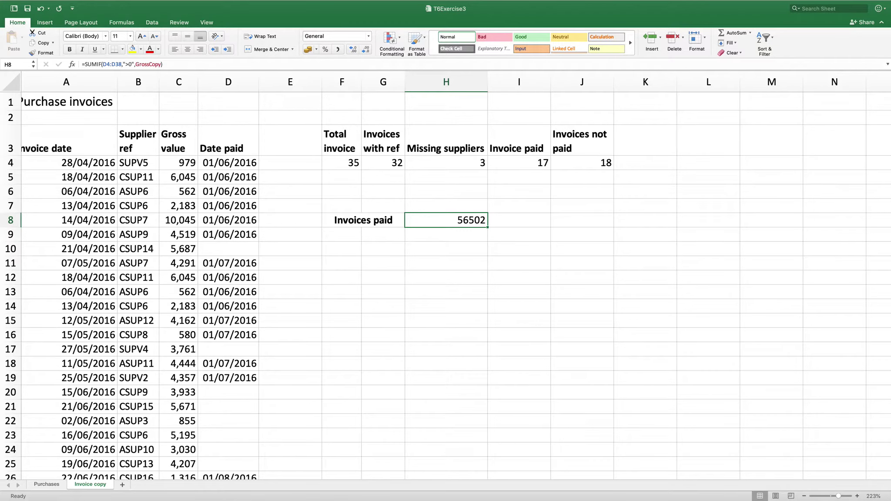
# Step: Enter the label "Invoices not paid" in F10, merged and centred across F10:G10 and formatted bold
pyautogui.click(342, 249)
pyautogui.hscroll(-1, 342, 249)
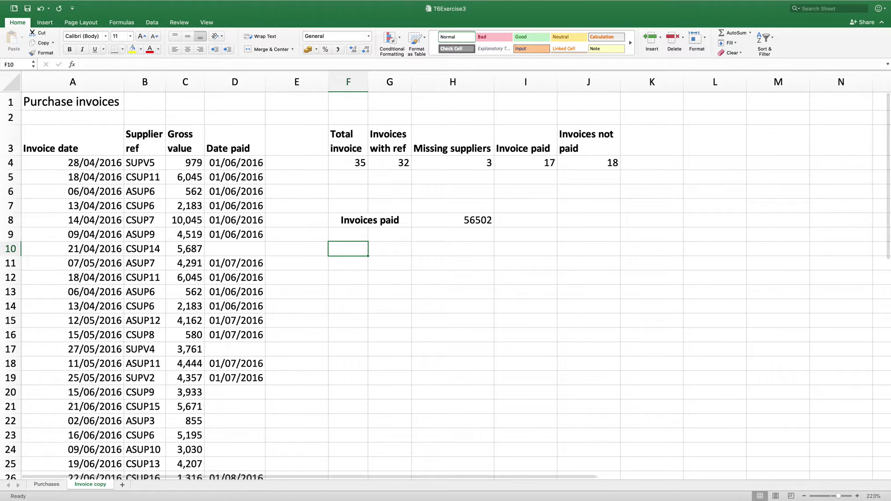
pyautogui.write('Invoic')
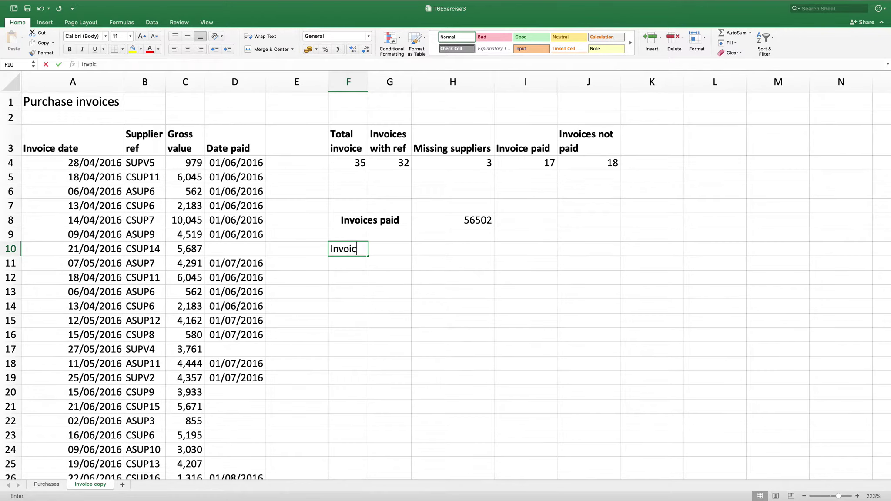
pyautogui.write('es not paid')
pyautogui.press('Return')
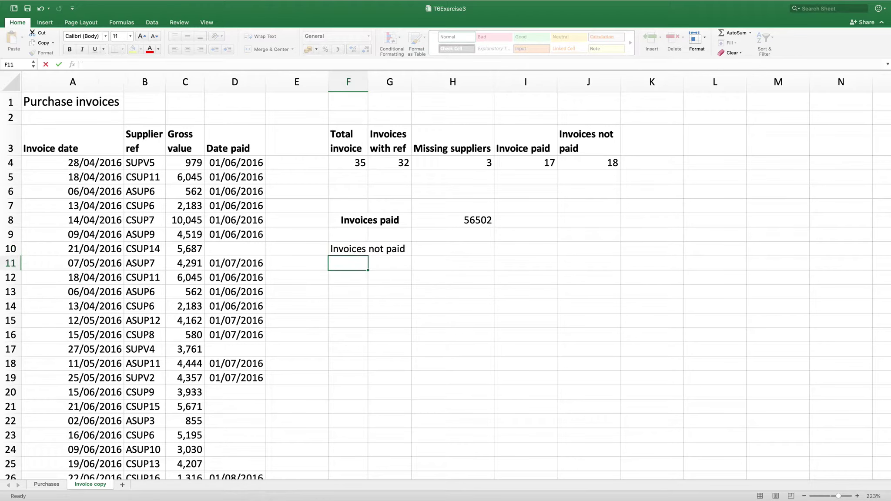
pyautogui.moveTo(348, 249); pyautogui.dragTo(392, 249)
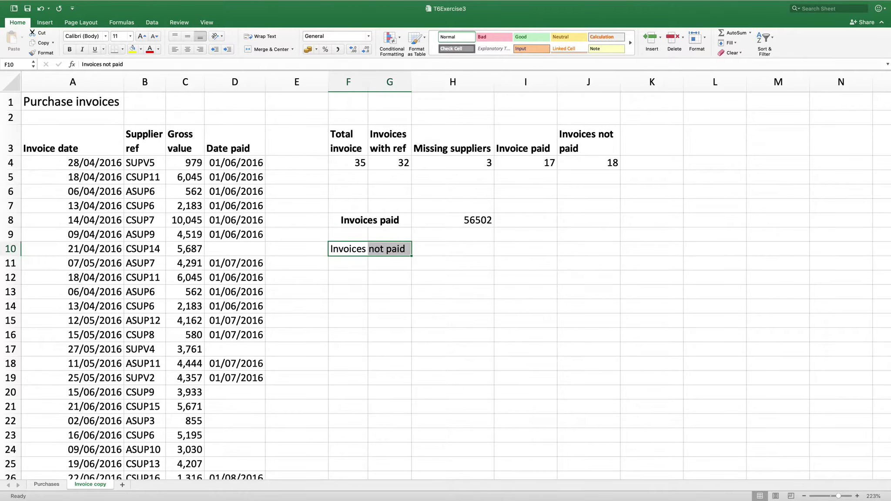
pyautogui.click(269, 49)
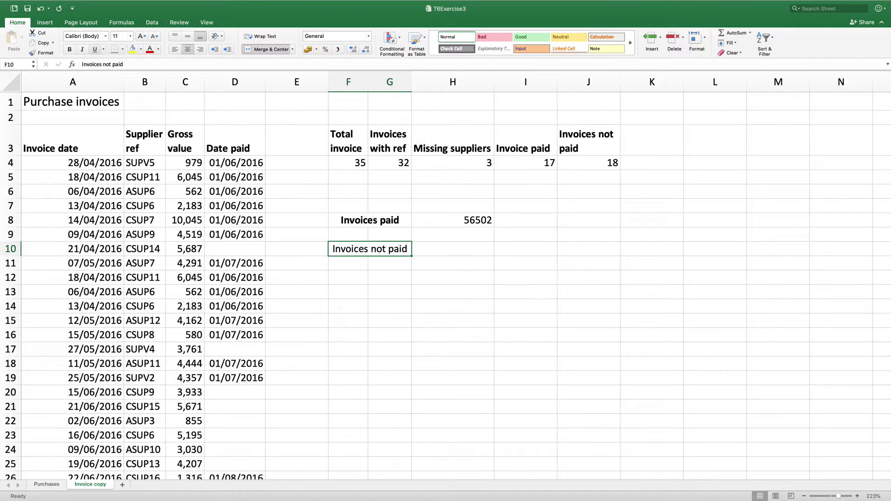
pyautogui.click(70, 49)
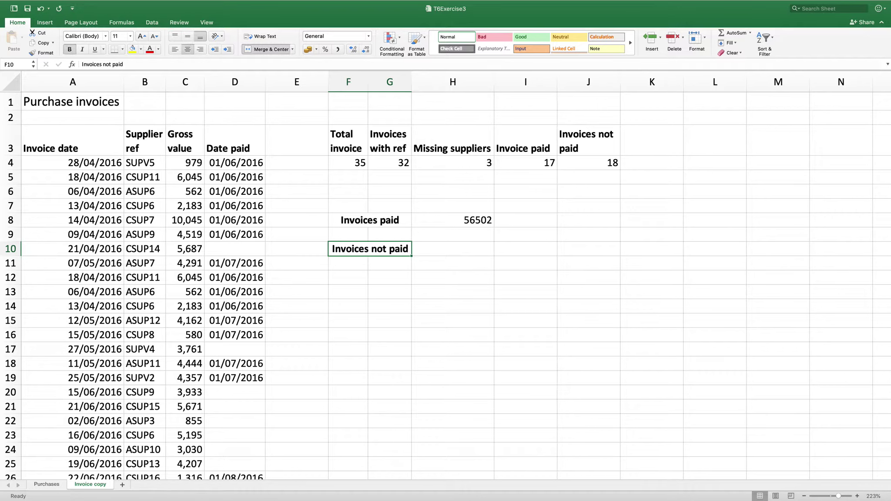
# Step: Insert the SUMIF function into cell H10 beside the "Invoices not paid" label
pyautogui.click(453, 249)
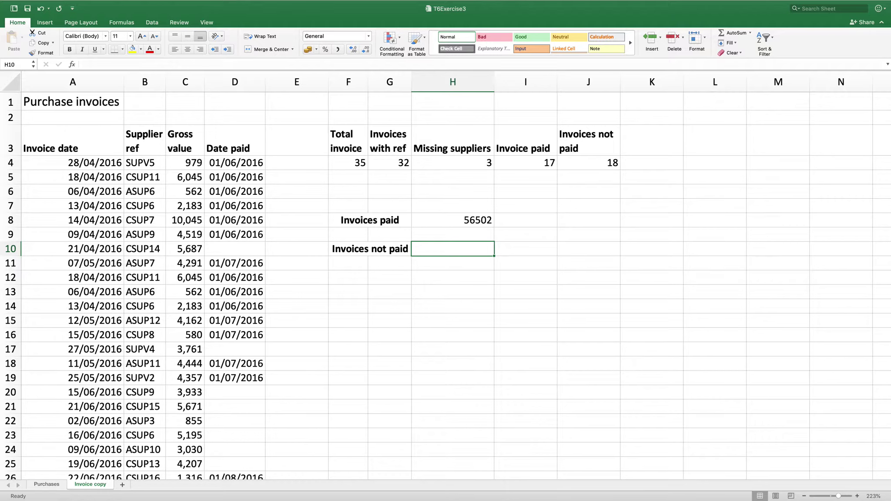
pyautogui.click(751, 32)
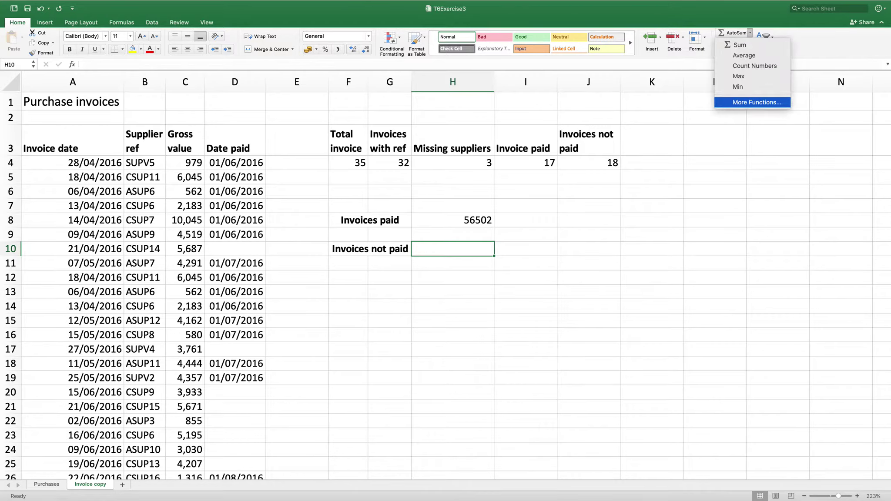
pyautogui.click(757, 102)
pyautogui.doubleClick(793, 113)
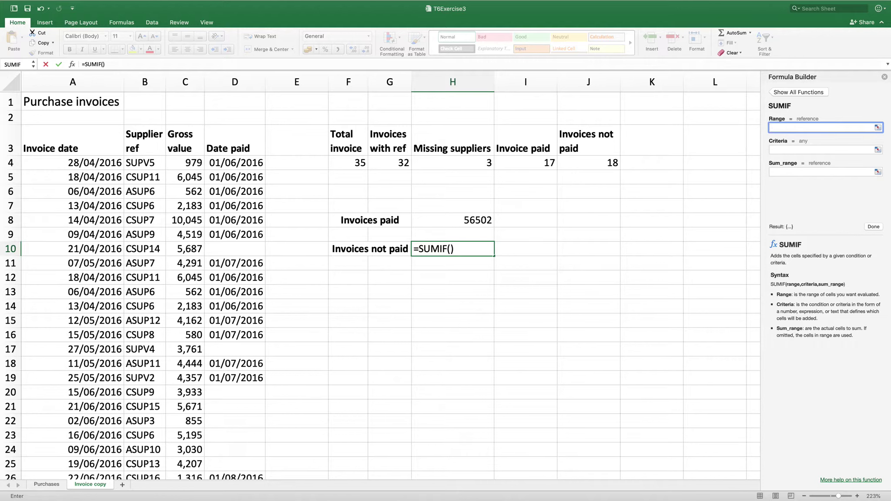
# Step: Complete the SUMIF in H10 with range D4:D38, criteria "" and sum range GrossCopy
pyautogui.write('d4:d38')
pyautogui.click(822, 150)
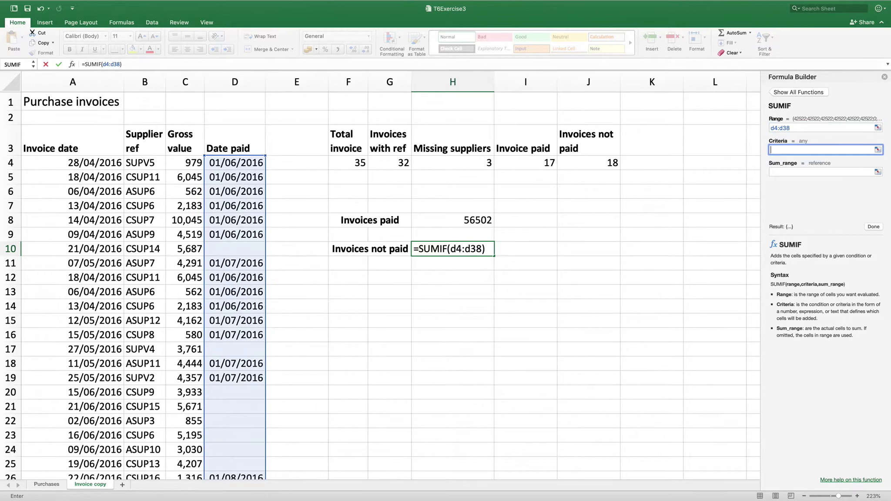
pyautogui.write('""')
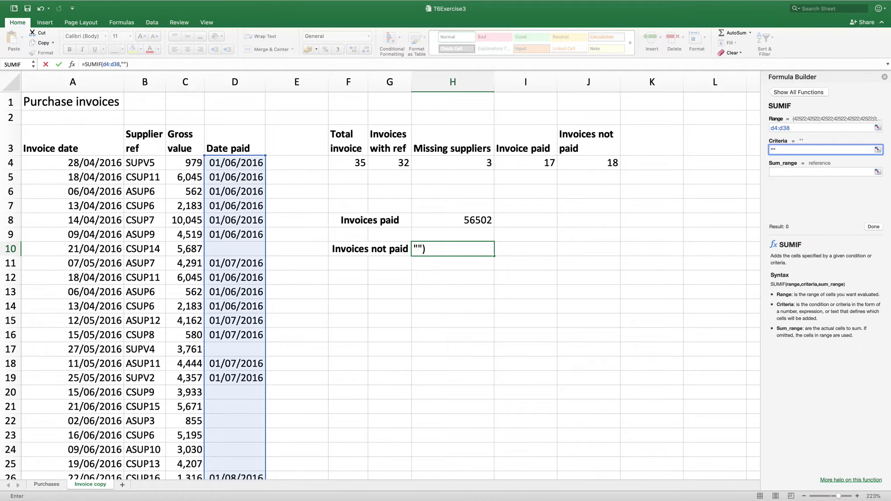
pyautogui.click(822, 172)
pyautogui.write('GrossCop')
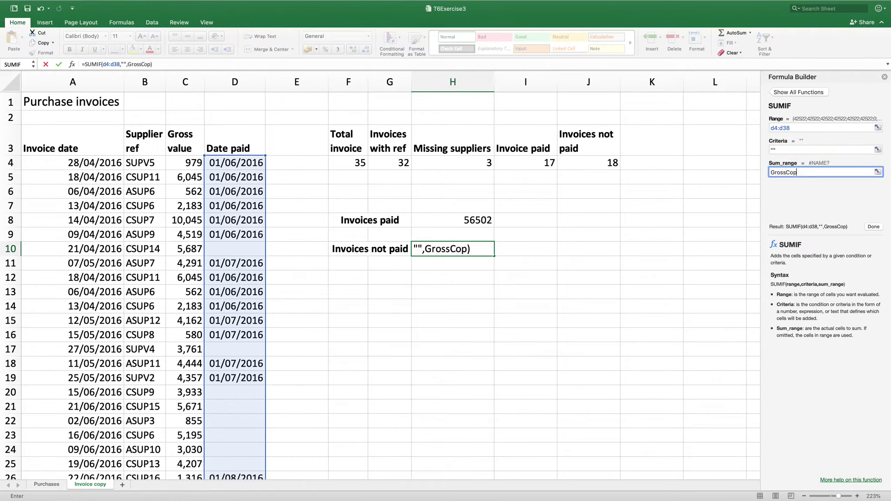
pyautogui.write('y')
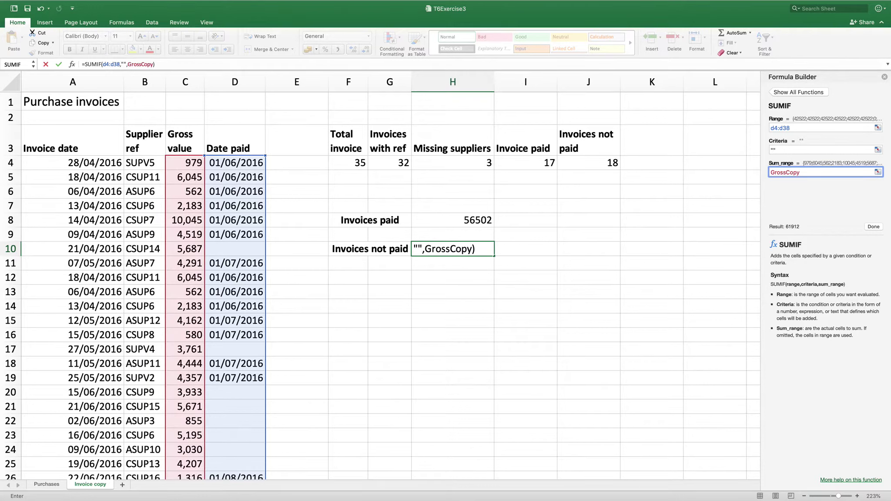
pyautogui.press('Return')
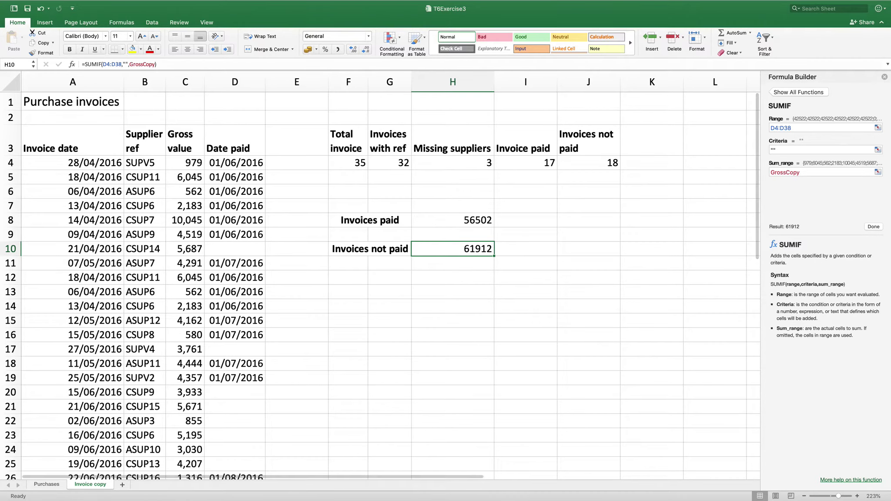
# Step: Enter the label "Invoices no supplier" in F12, merged and centred across F12:G12 and formatted bold
pyautogui.click(348, 277)
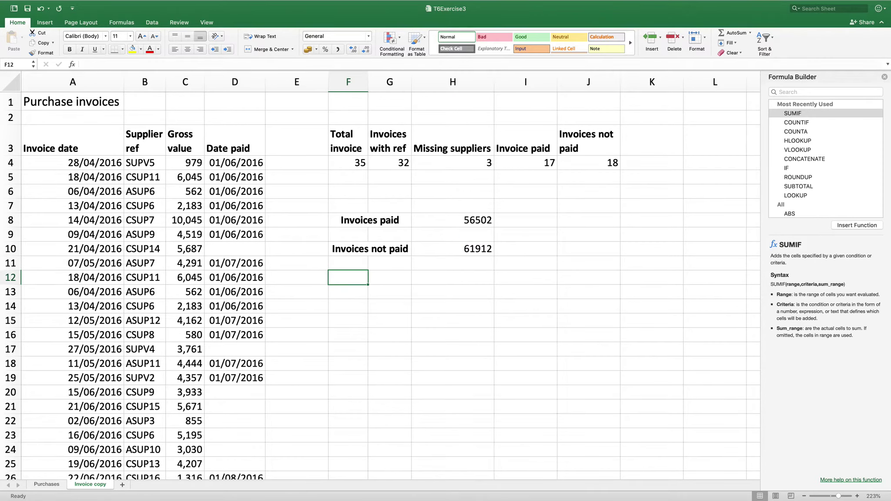
pyautogui.write('Invoices no supplier')
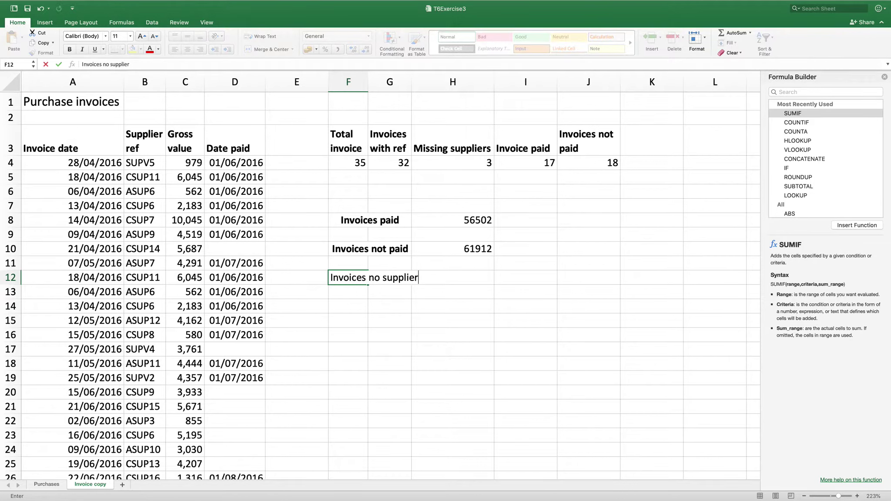
pyautogui.press('Return')
pyautogui.press('Up')
pyautogui.hotkey('shift', 'Right')
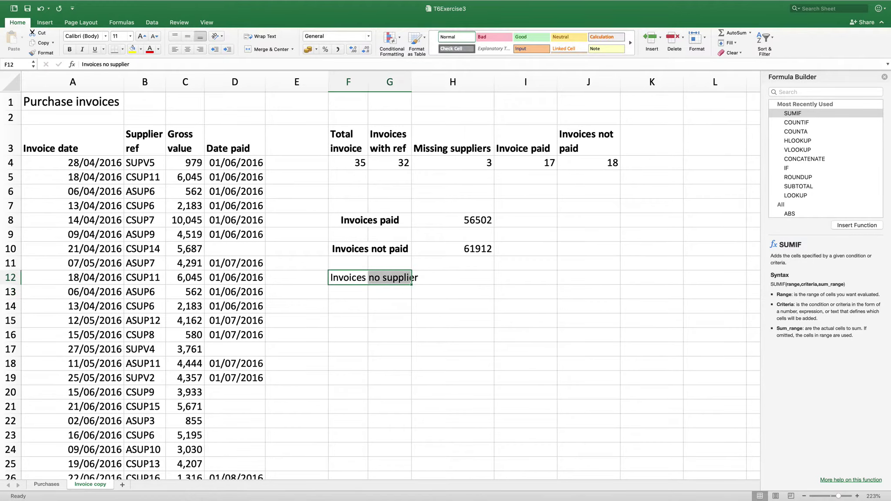
pyautogui.click(266, 49)
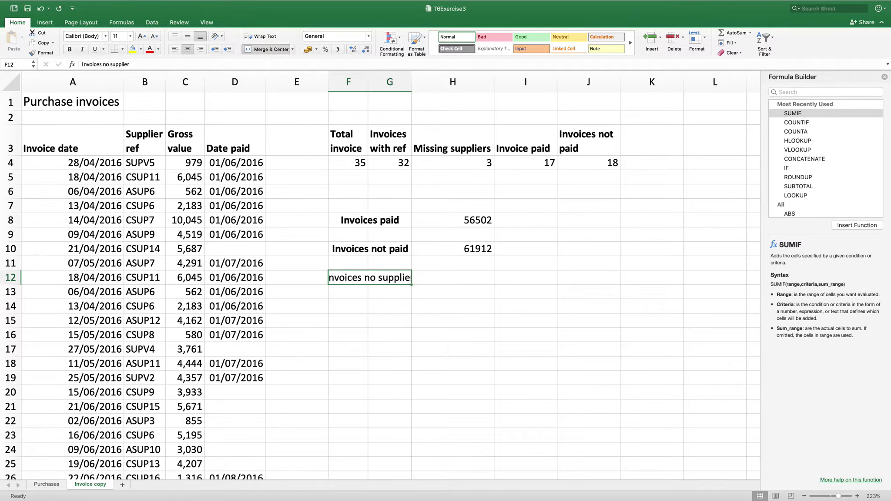
pyautogui.click(69, 50)
# Step: Insert a SUMIF in H12 with range B4:B38, criteria "<>" and sum range GrossCopy
pyautogui.click(453, 278)
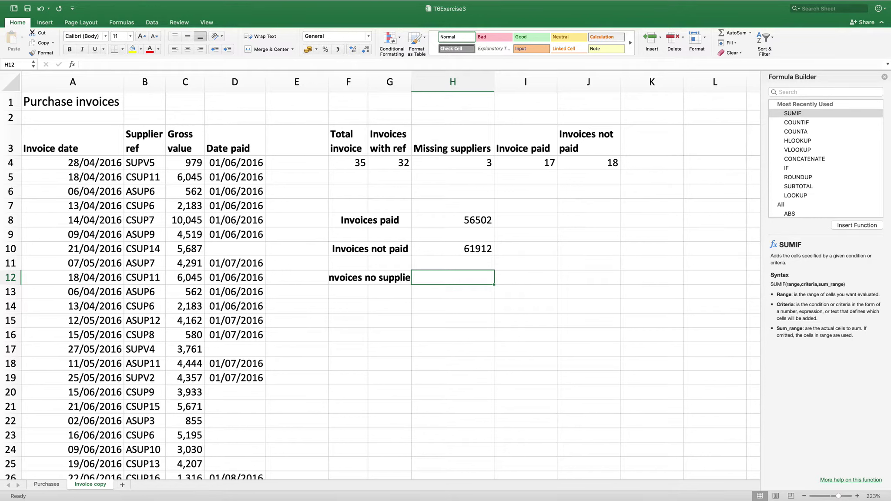
pyautogui.press('Return')
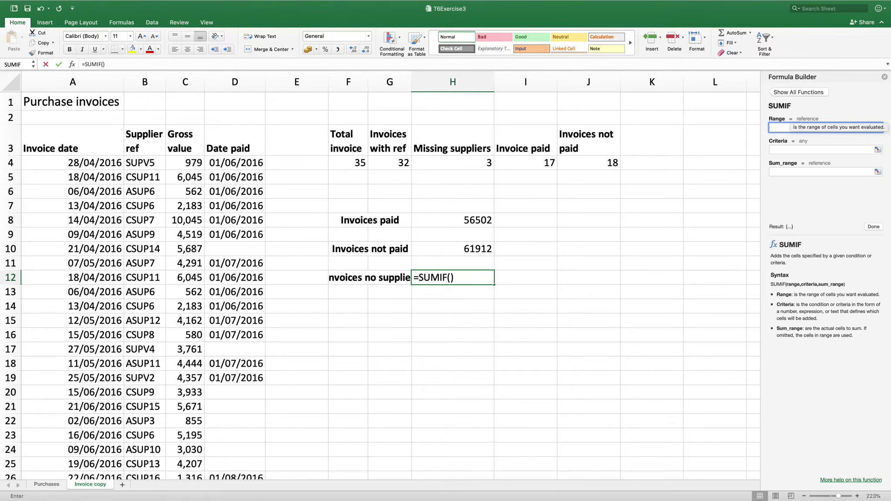
pyautogui.write('b4:b38')
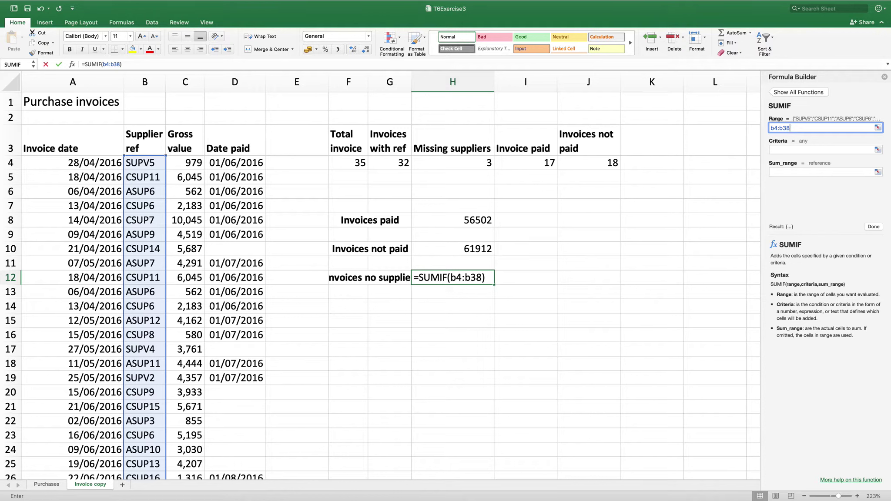
pyautogui.click(823, 150)
pyautogui.write('<>')
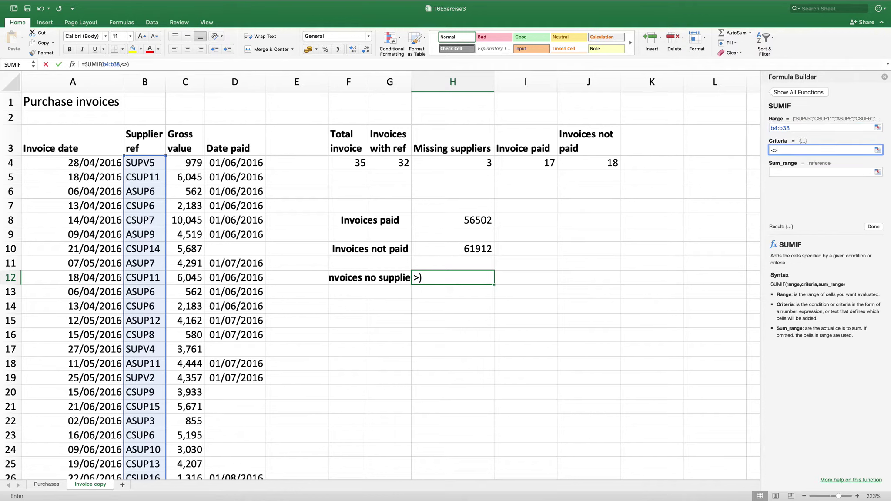
pyautogui.click(823, 172)
pyautogui.write('G')
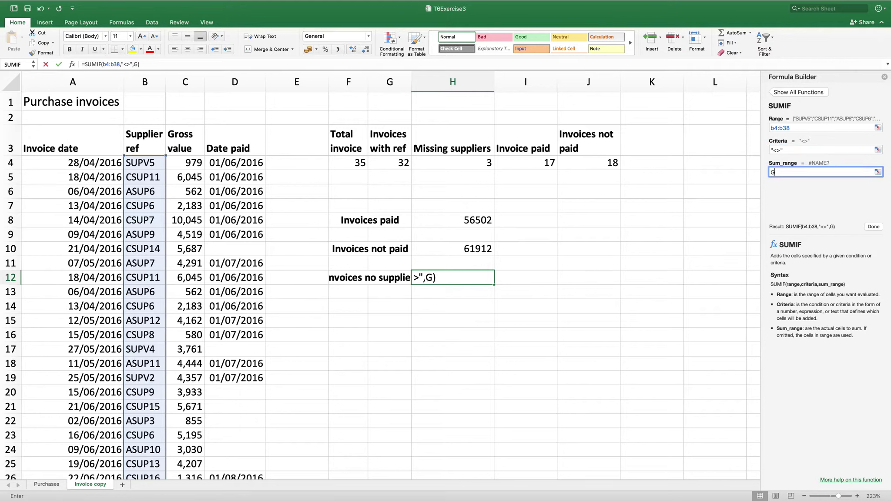
pyautogui.write('rossCopy')
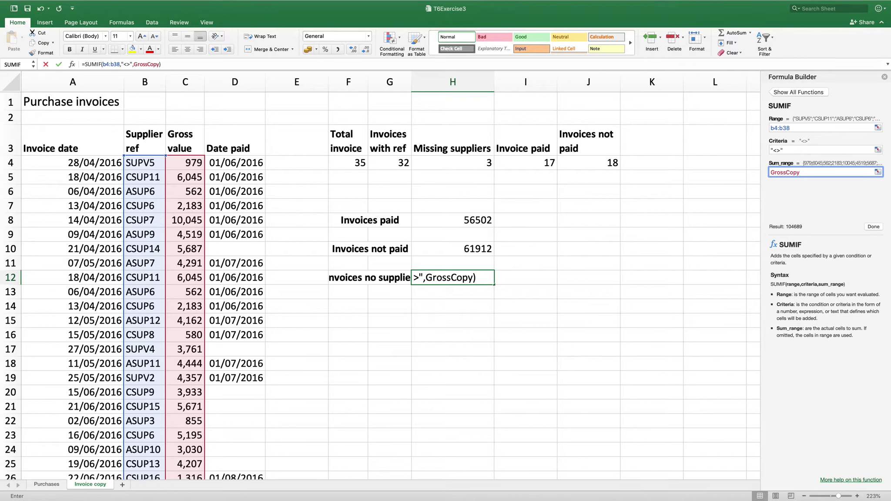
pyautogui.press('Return')
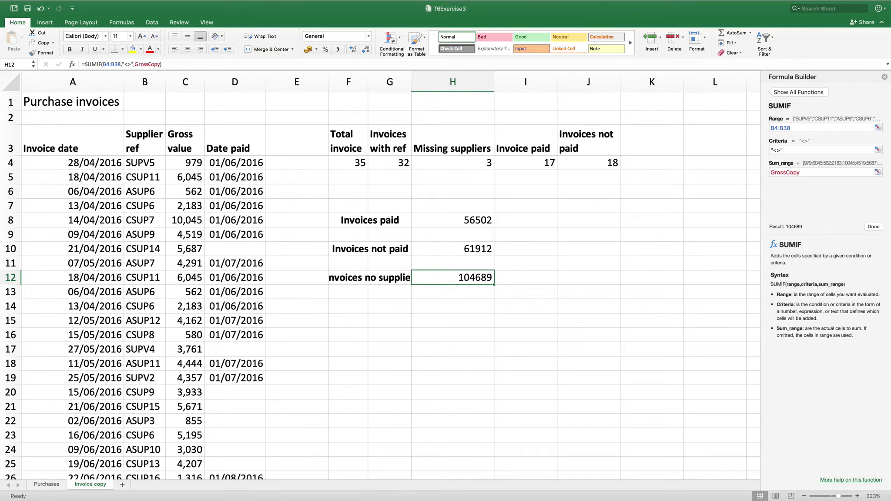
# Step: Format the totals in H8, H10 and H12 as Number with 0 decimal places and the 1000 separator
pyautogui.click(452, 220)
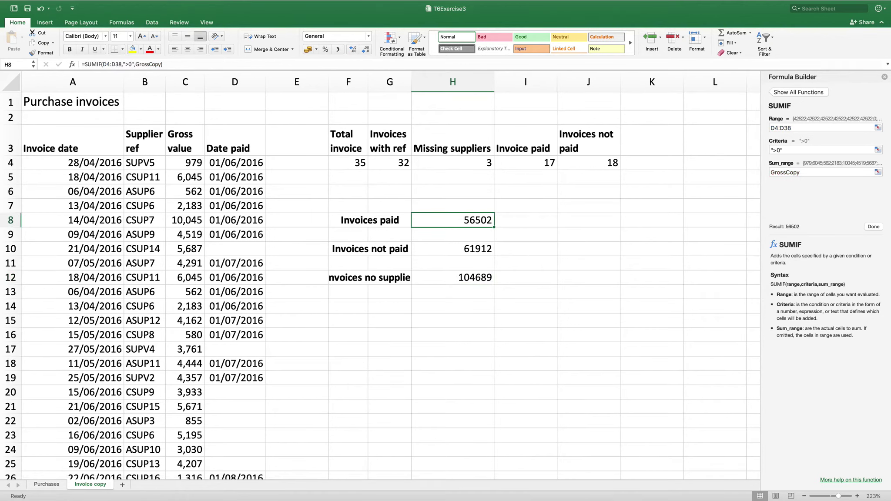
pyautogui.keyDown('super'); pyautogui.click(453, 249); pyautogui.keyUp('super')
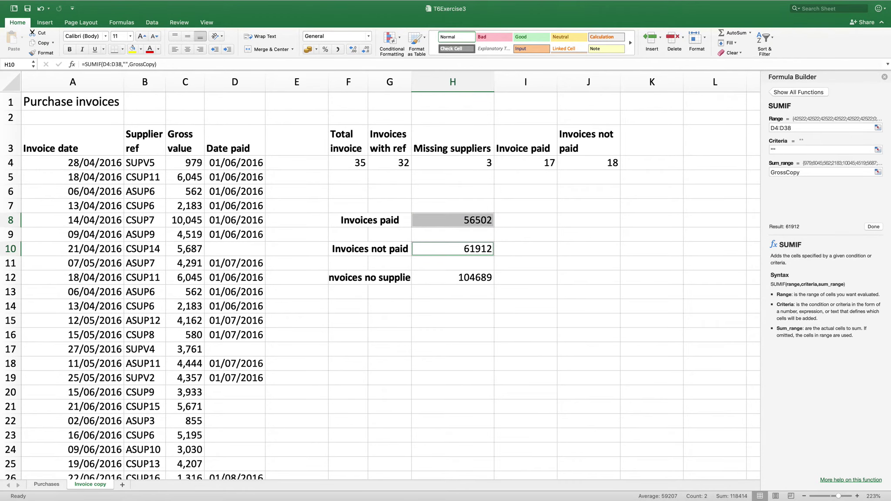
pyautogui.keyDown('super'); pyautogui.click(453, 278); pyautogui.keyUp('super')
pyautogui.rightClick(462, 279)
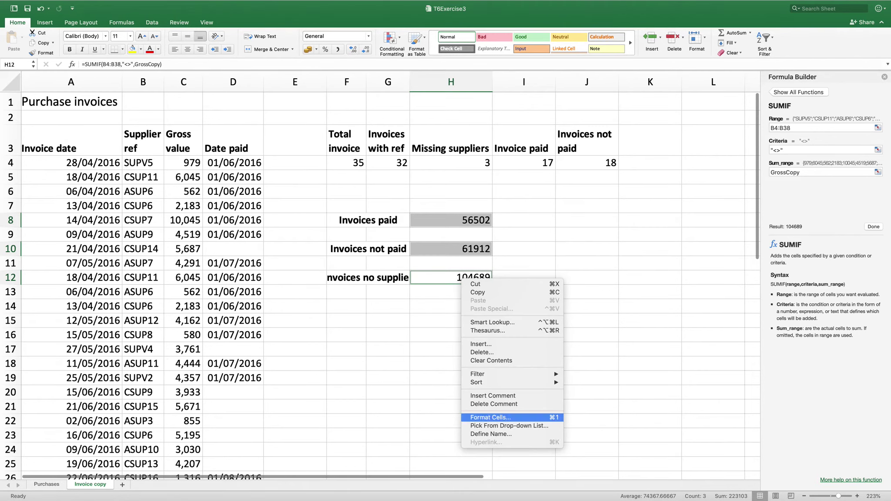
pyautogui.click(490, 417)
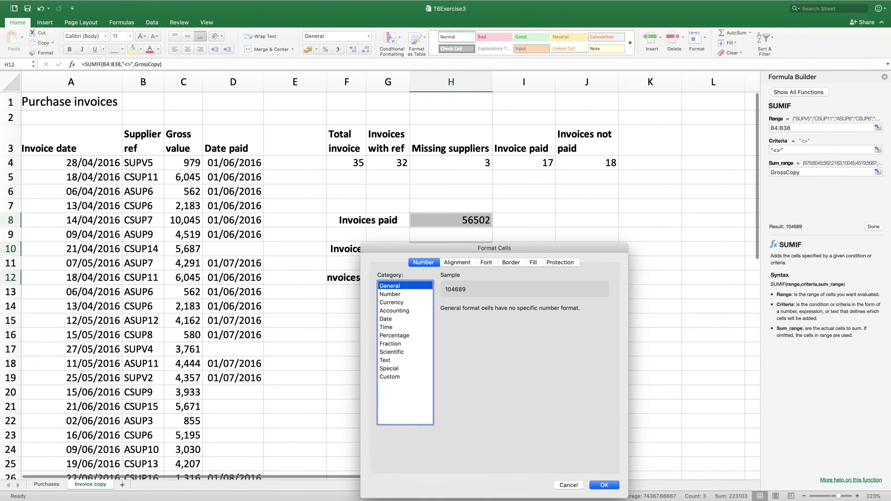
pyautogui.click(390, 295)
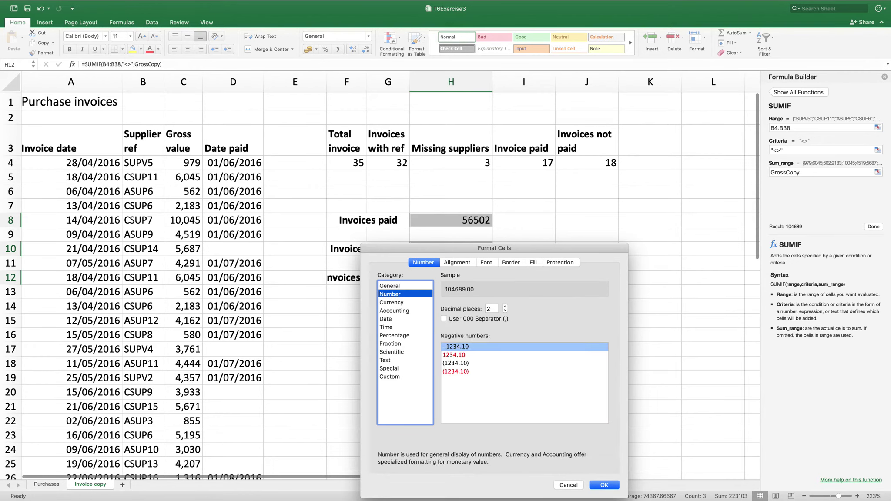
pyautogui.press('Tab')
pyautogui.write('0')
pyautogui.click(444, 318)
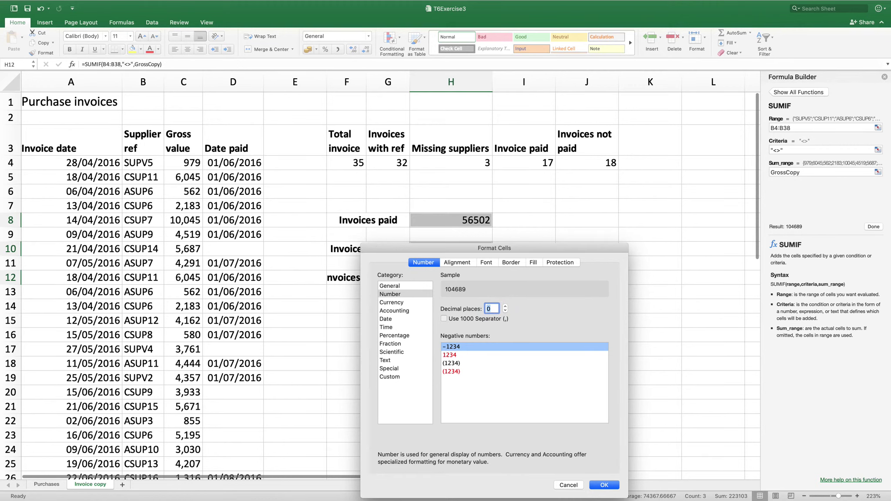
pyautogui.press('Return')
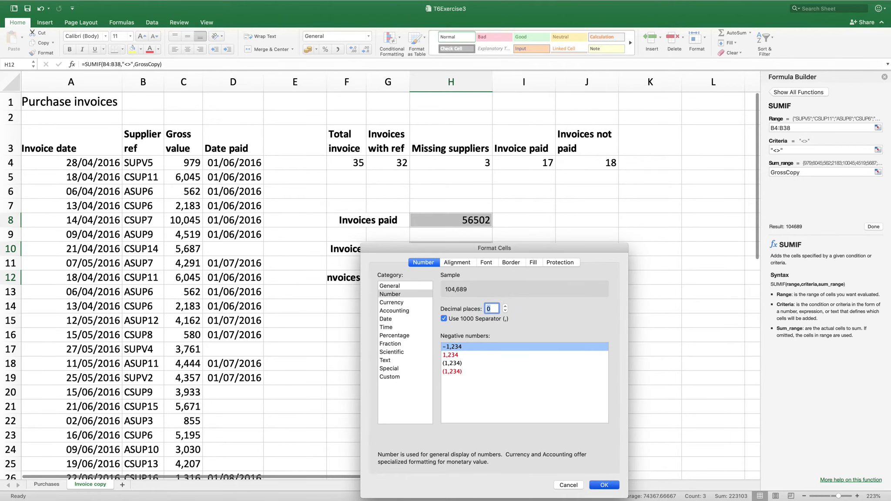
pyautogui.click(451, 307)
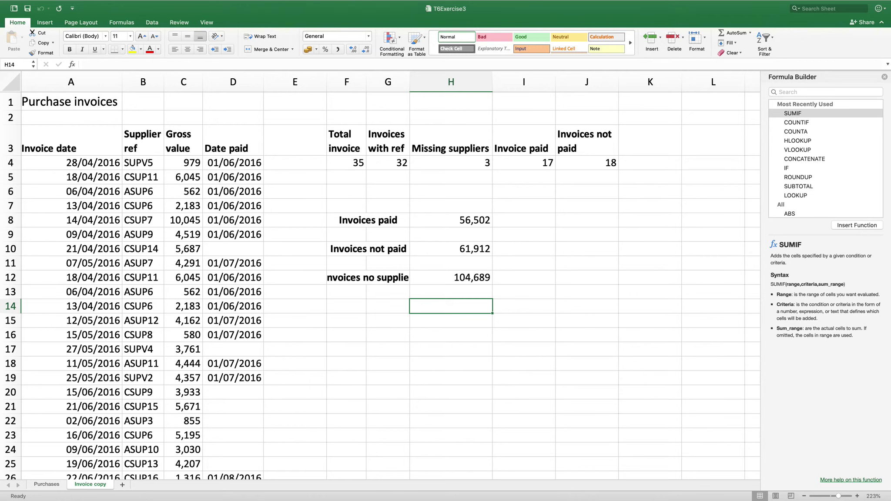
# Step: Save the workbook as T6Exercise3 in Excel Workbook (.xlsx) format over the existing file and dismiss the alert
pyautogui.click(52, 5)
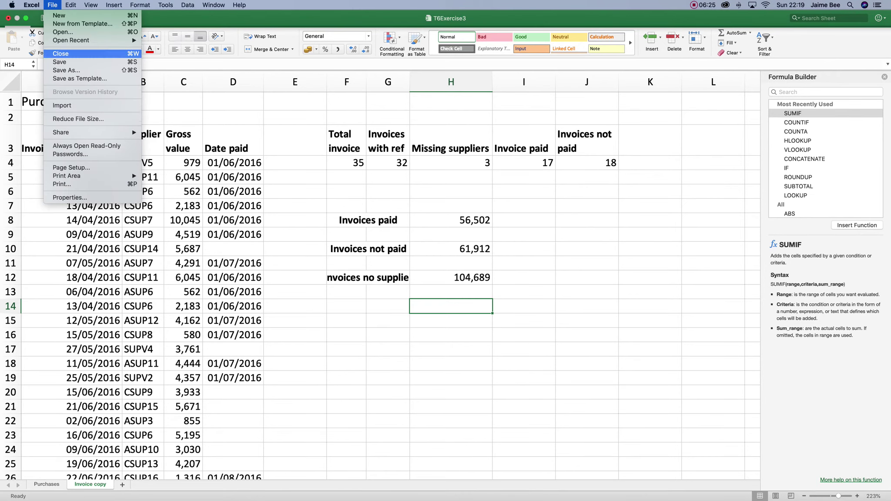
pyautogui.click(60, 62)
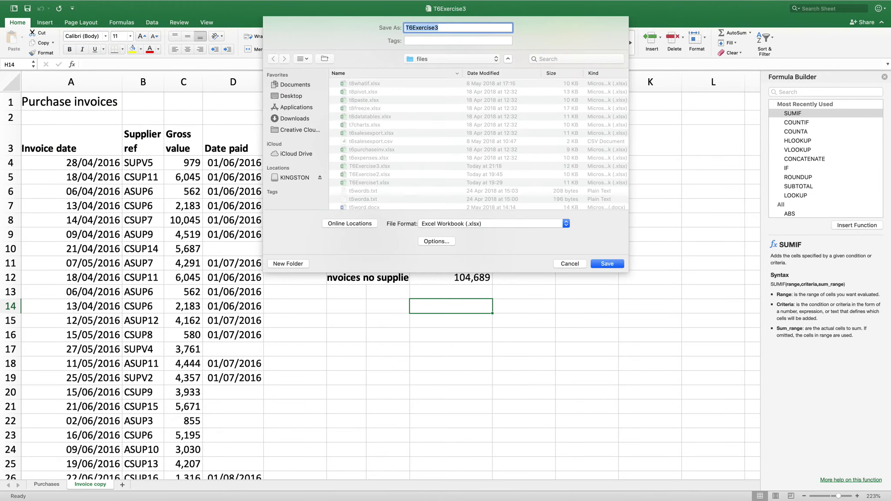
pyautogui.click(608, 264)
pyautogui.click(508, 67)
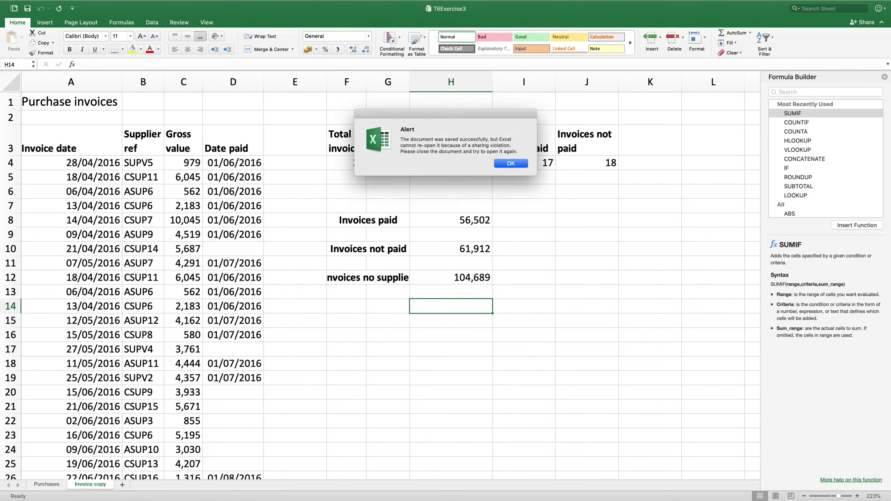
pyautogui.press('Return')
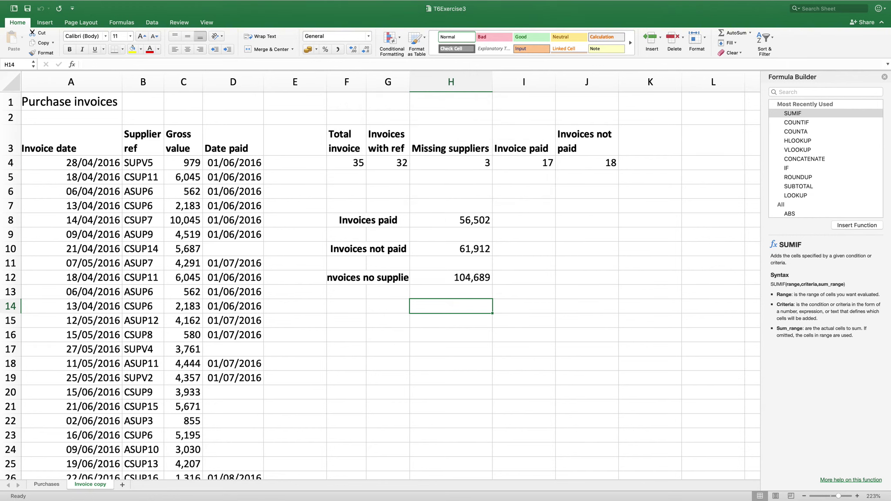
# Step: Show formulas instead of values on the Invoice copy sheet and close the Formula Builder
pyautogui.click(122, 22)
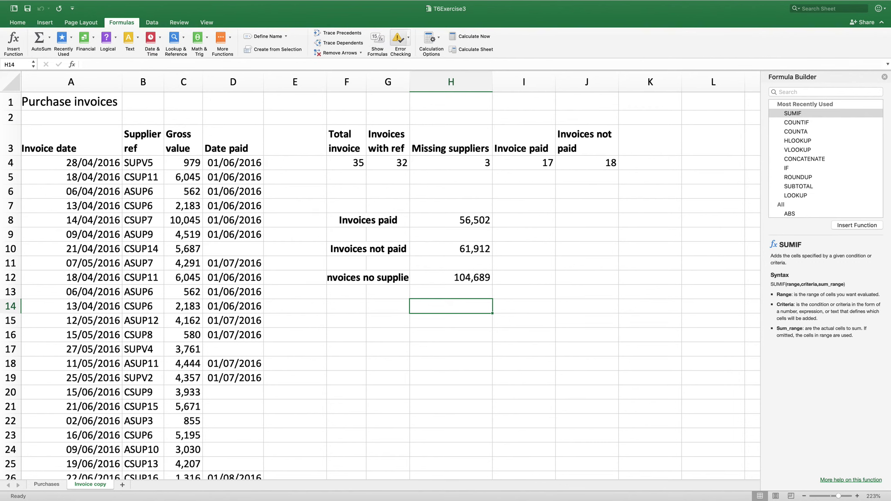
pyautogui.click(377, 41)
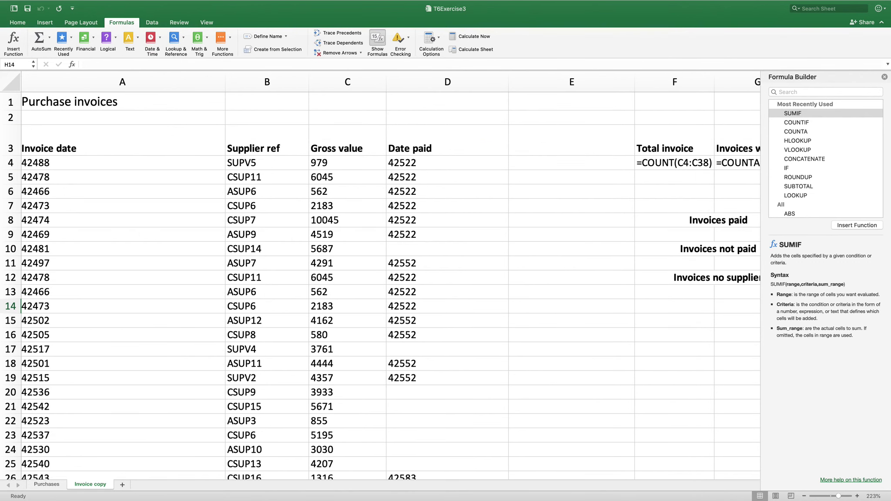
pyautogui.click(885, 77)
# Step: Autofit the width of all columns on the Invoice copy sheet to their contents
pyautogui.click(11, 83)
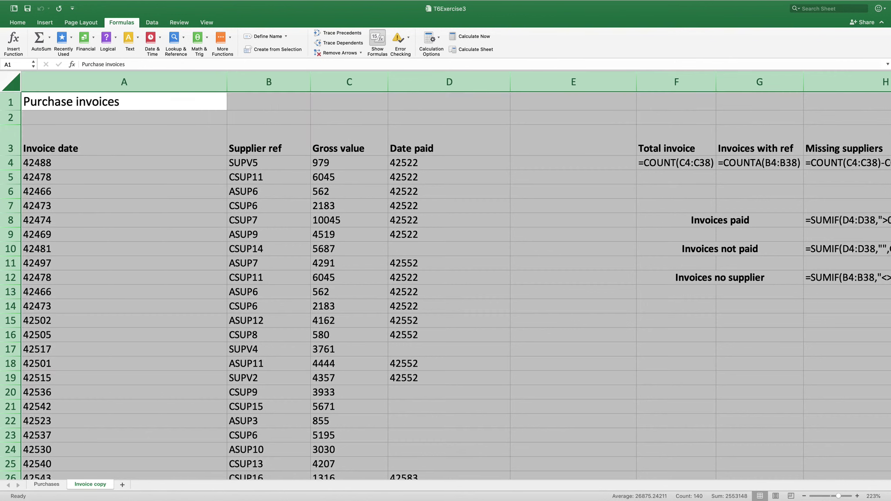
pyautogui.doubleClick(227, 82)
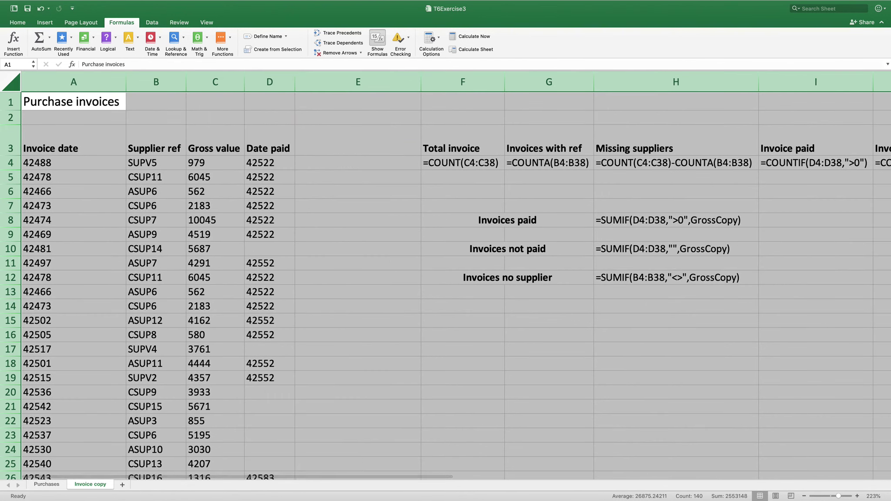
pyautogui.hscroll(2, 446, 278)
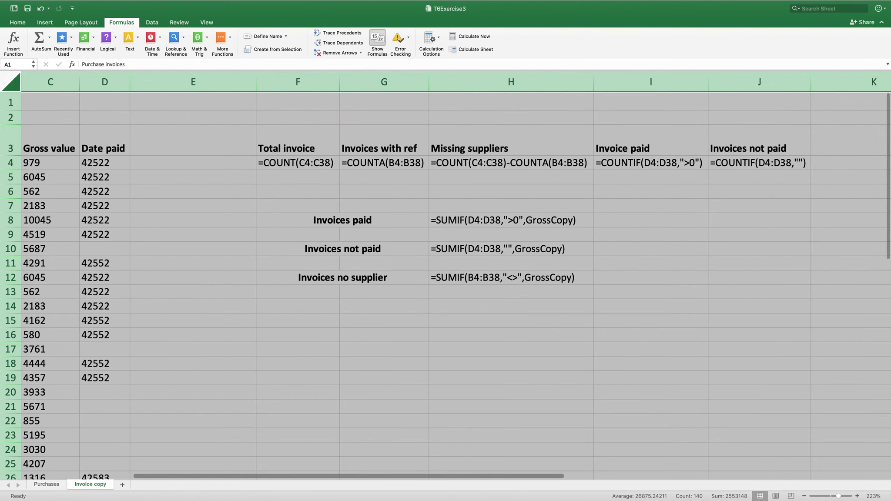